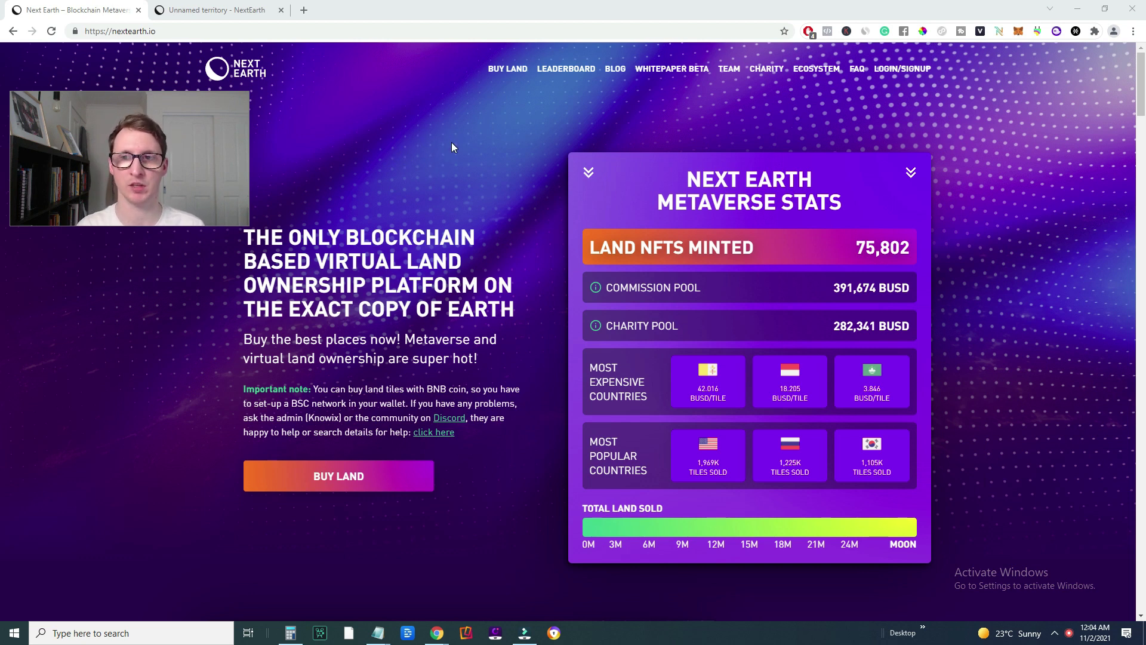
Open the account page in a new tab, check the MetaMask balance, then show My Lands.
{"action": "left_click", "coordinate": [904, 78]}
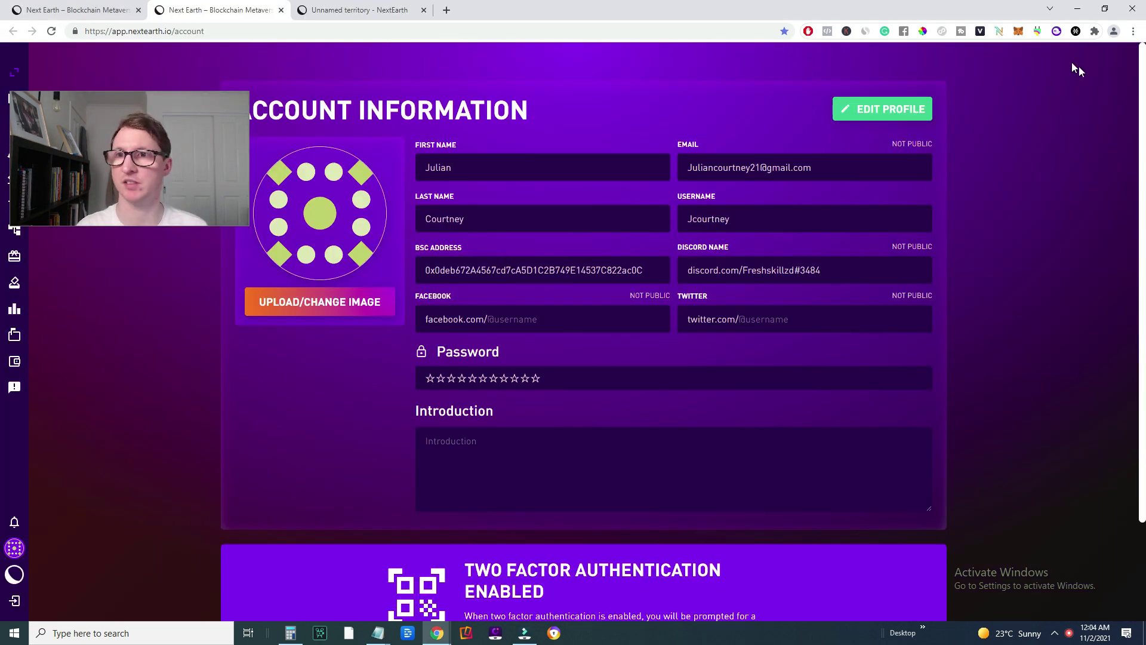
{"action": "left_click", "coordinate": [1019, 32]}
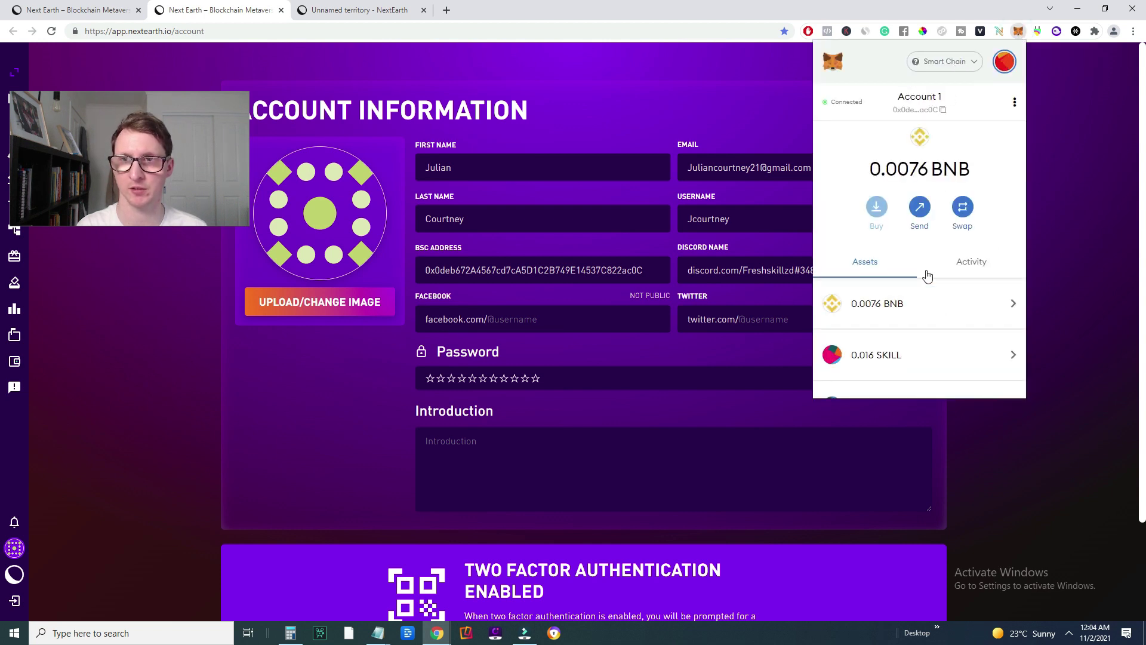
{"action": "left_click", "coordinate": [1060, 502]}
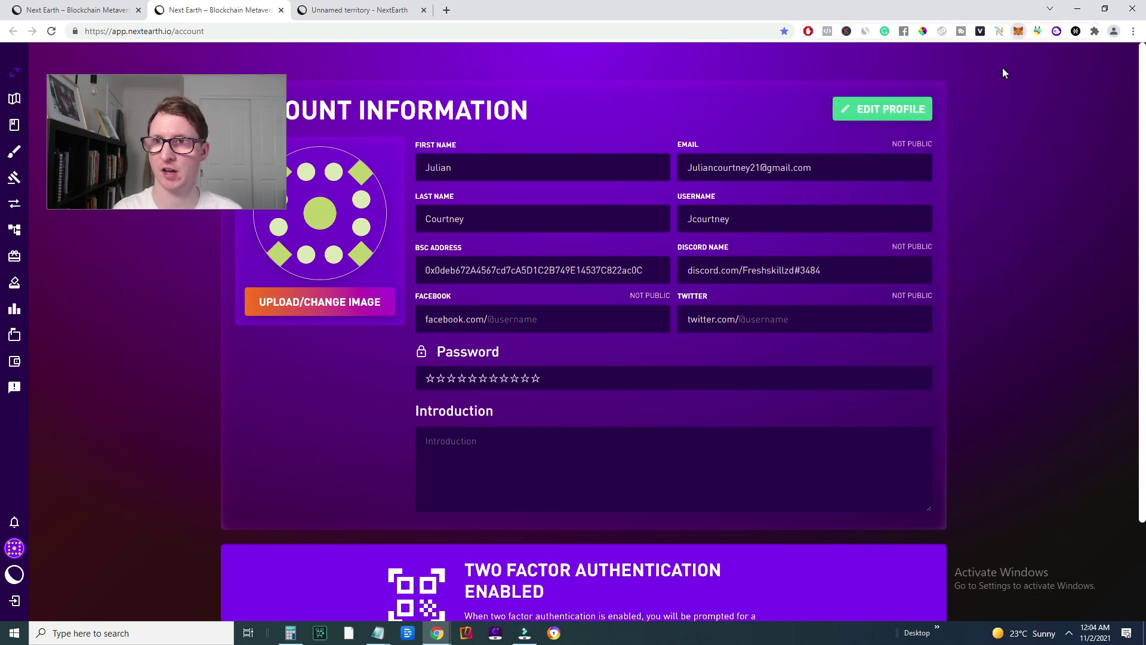
{"action": "left_click", "coordinate": [1019, 30]}
{"action": "left_click", "coordinate": [143, 406]}
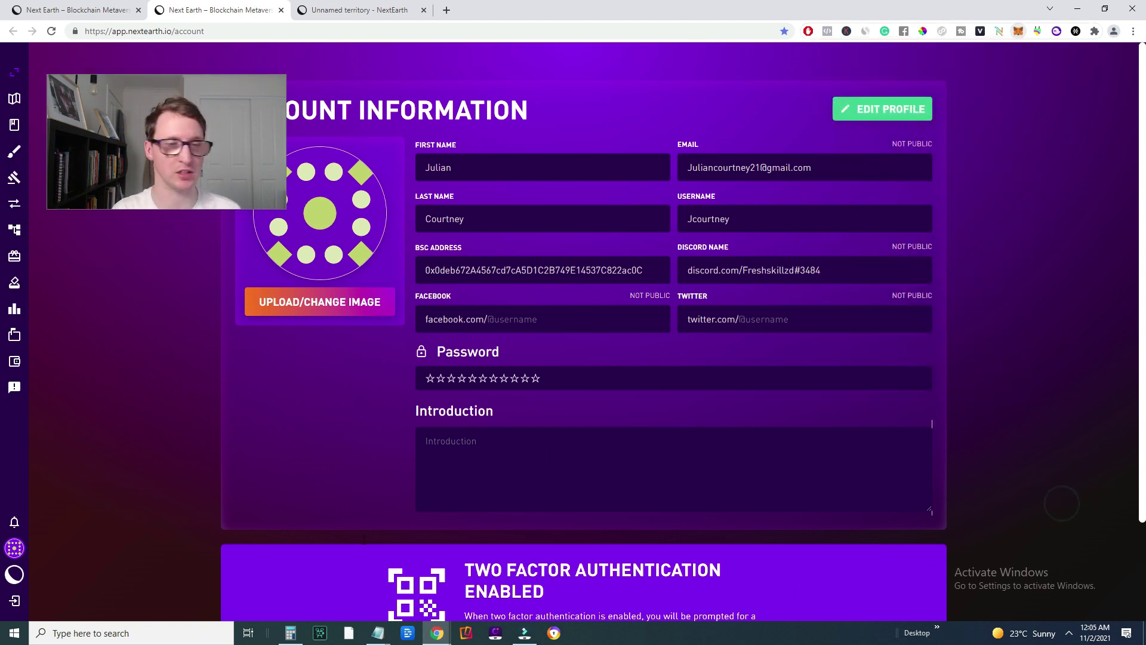
{"action": "left_click", "coordinate": [15, 128]}
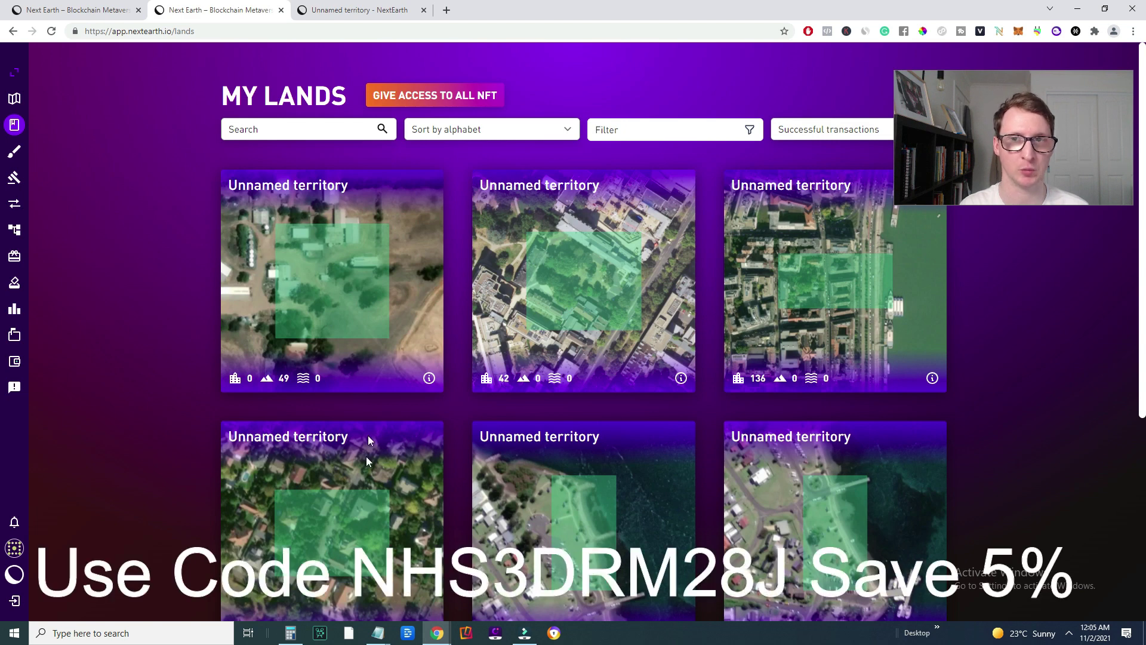
Grant MetaMask access to all land NFTs and confirm that no further action is needed.
{"action": "left_click", "coordinate": [436, 101]}
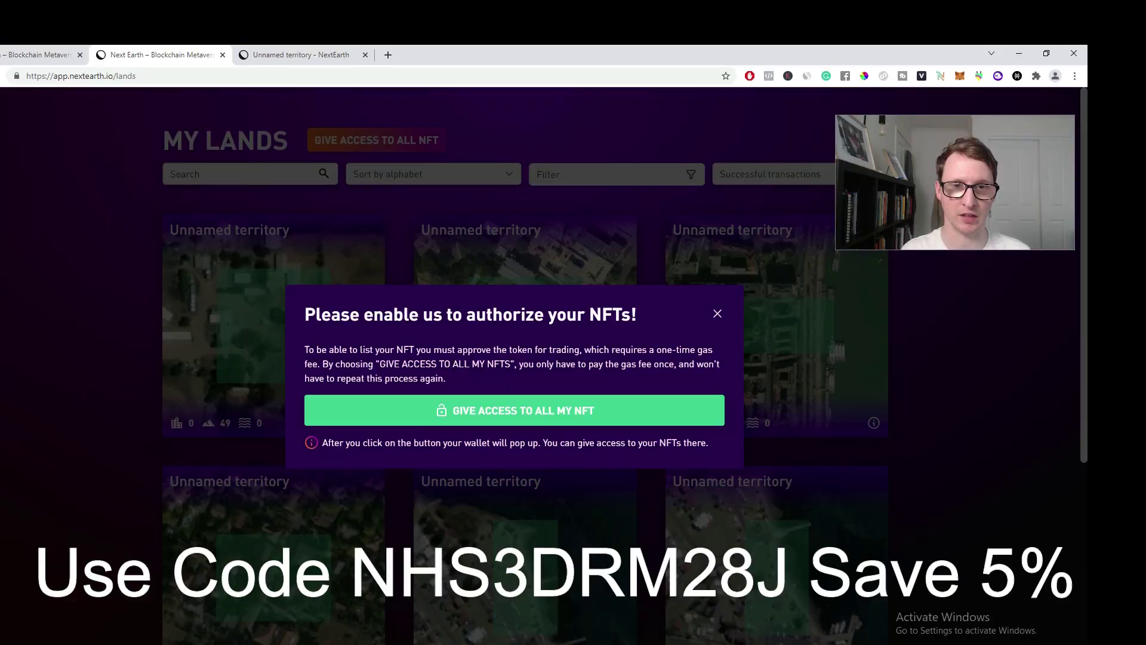
{"action": "mouse_move", "coordinate": [576, 365]}
{"action": "left_mouse_down"}
{"action": "mouse_move", "coordinate": [519, 365]}
{"action": "mouse_move", "coordinate": [588, 385]}
{"action": "left_mouse_up"}
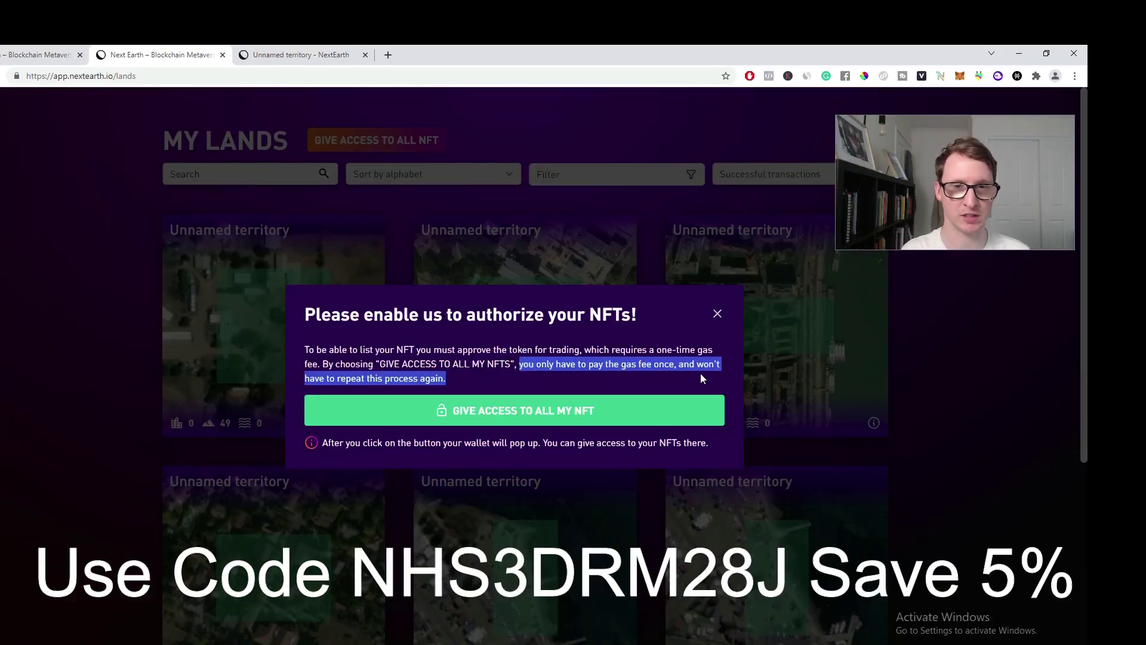
{"action": "left_click", "coordinate": [559, 385]}
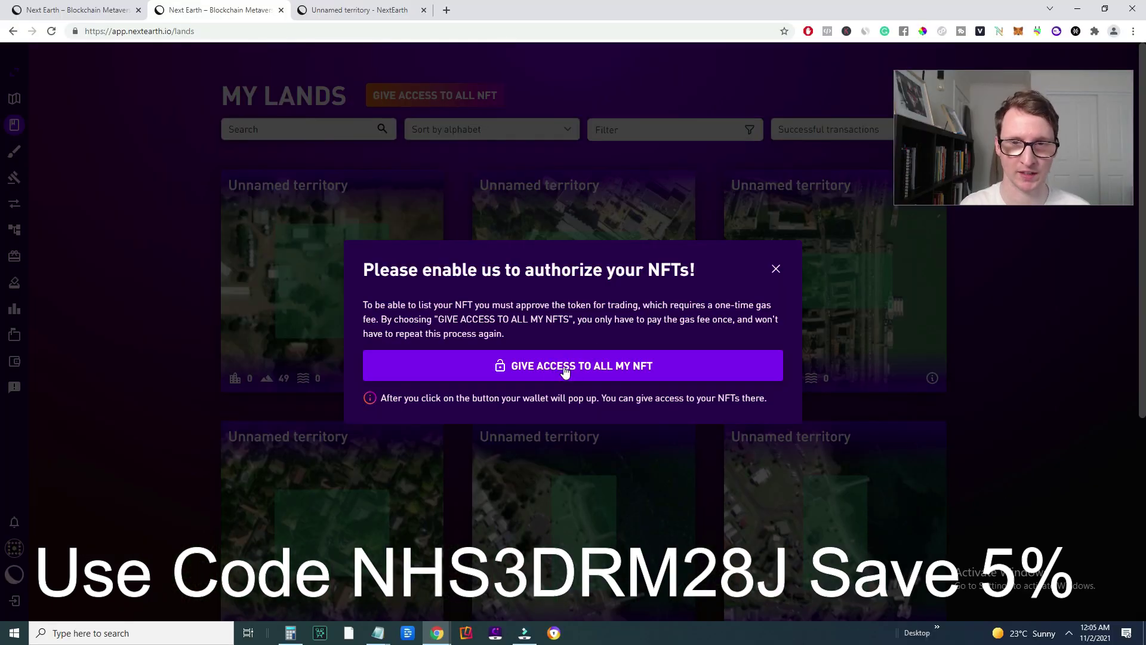
{"action": "left_click", "coordinate": [568, 369]}
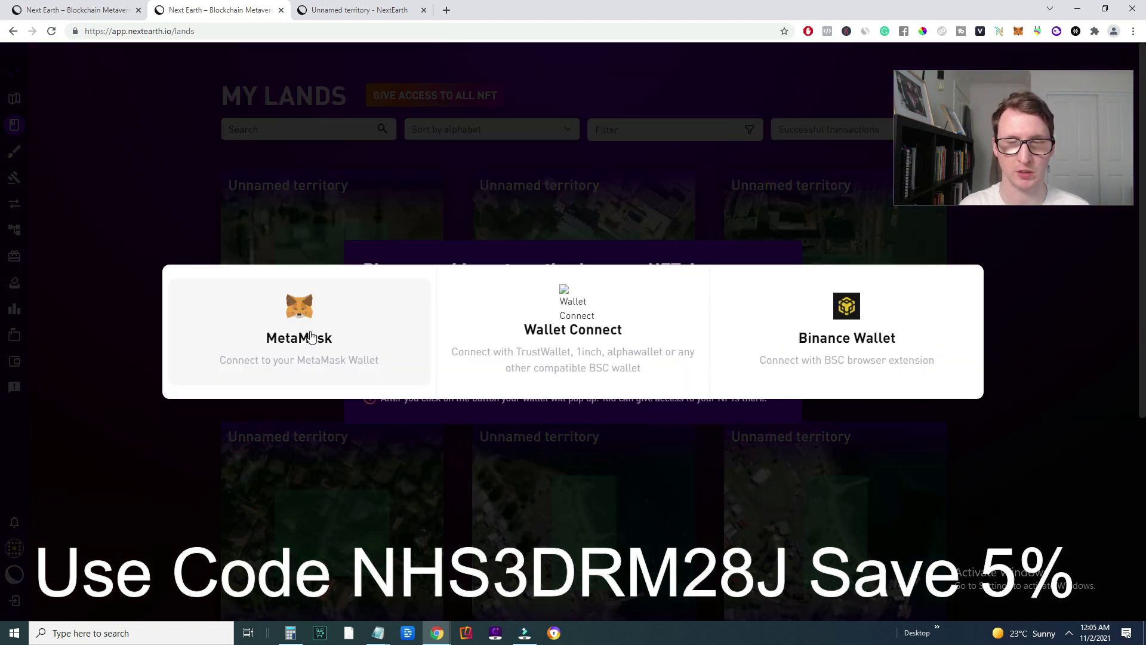
{"action": "left_click", "coordinate": [308, 335]}
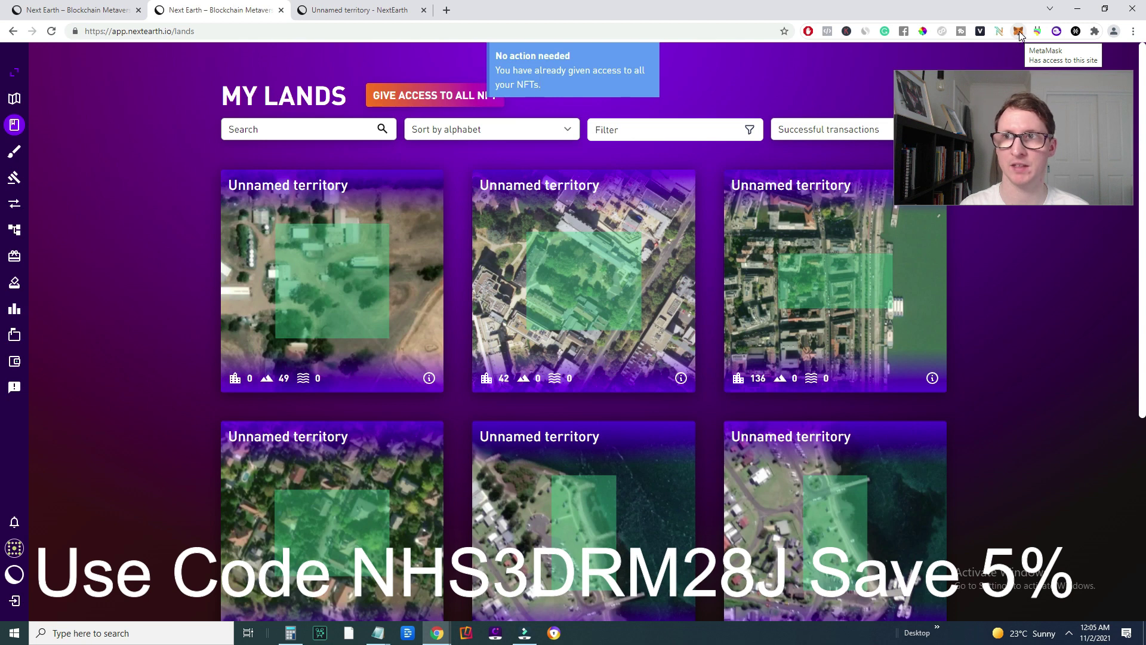
{"action": "left_click", "coordinate": [1018, 33]}
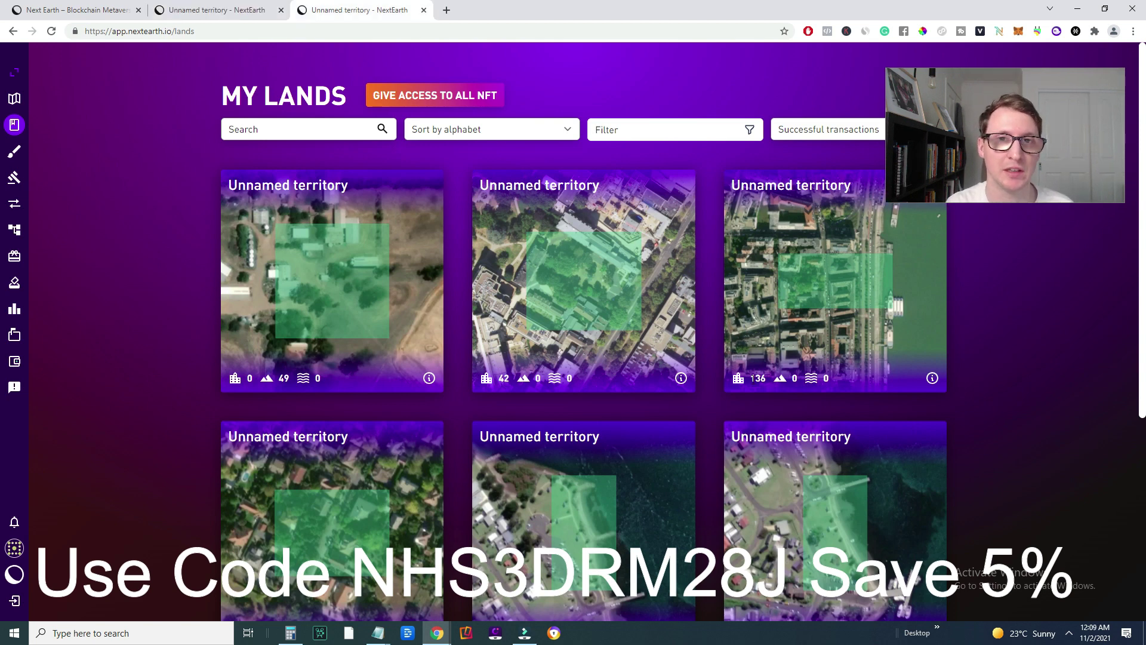
Open the 136-building Budapest territory's details from My Lands and begin its sale listing.
{"action": "left_click", "coordinate": [15, 127]}
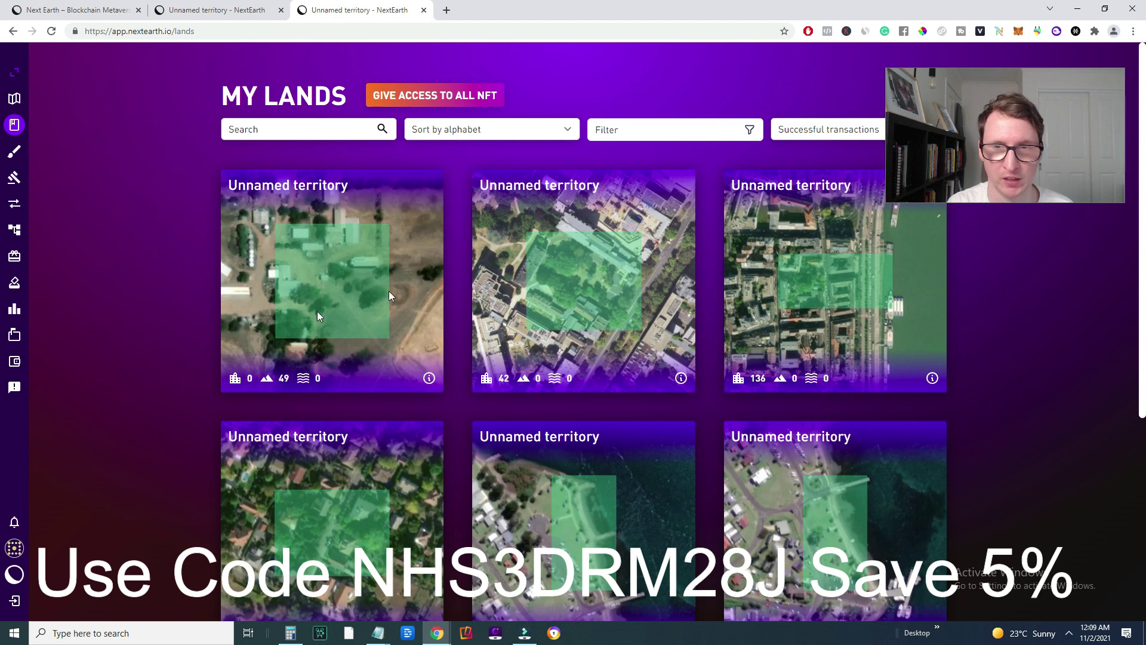
{"action": "left_click", "coordinate": [932, 381]}
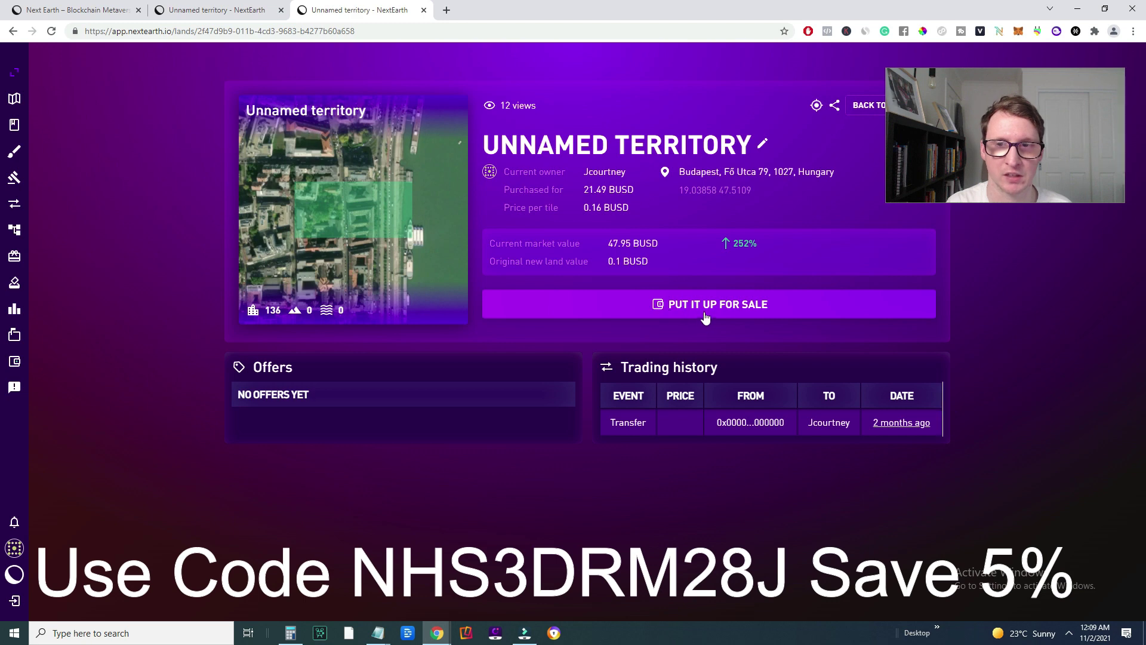
{"action": "left_click", "coordinate": [743, 310]}
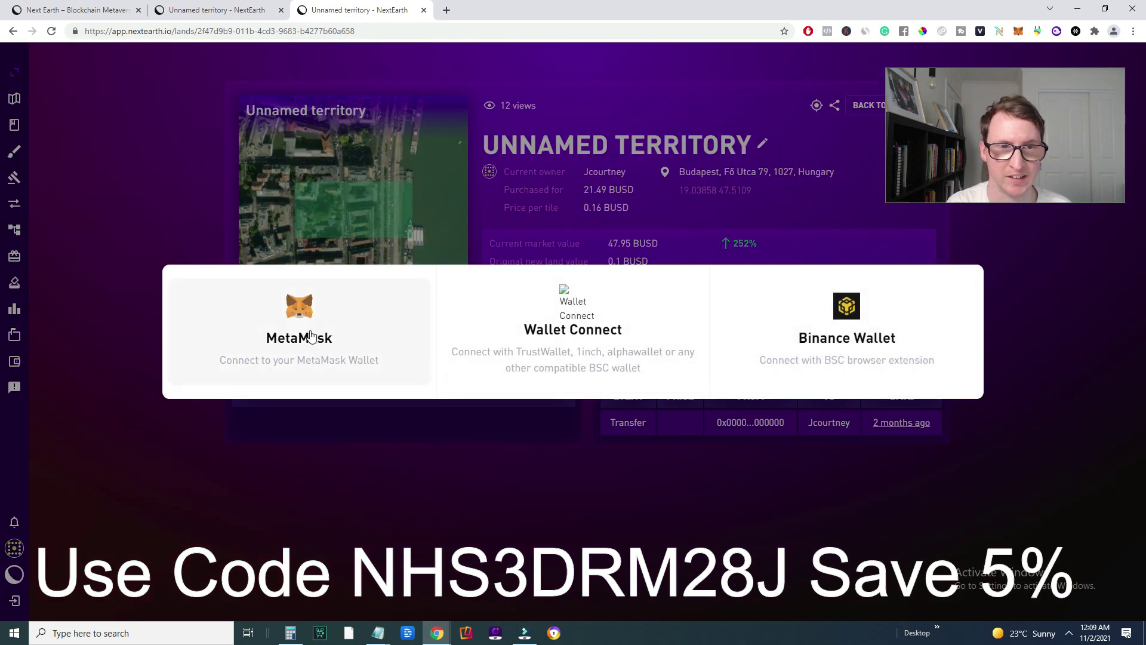
List the Budapest territory at 48 BNB for 90 days, signing with MetaMask.
{"action": "left_click", "coordinate": [311, 336]}
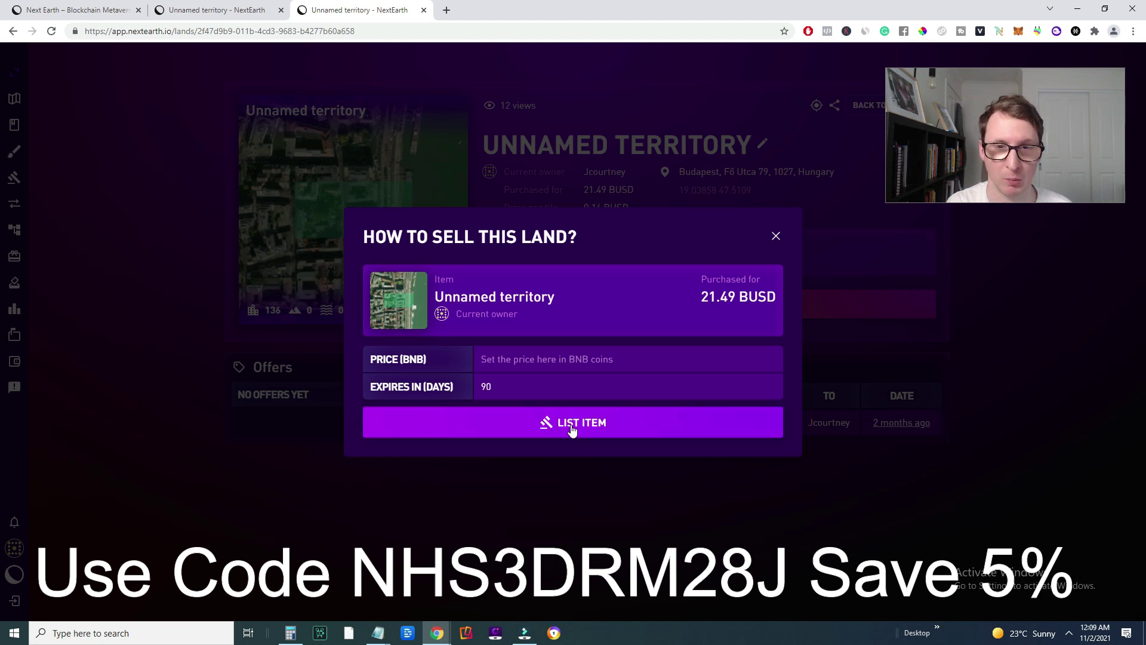
{"action": "left_click", "coordinate": [509, 383]}
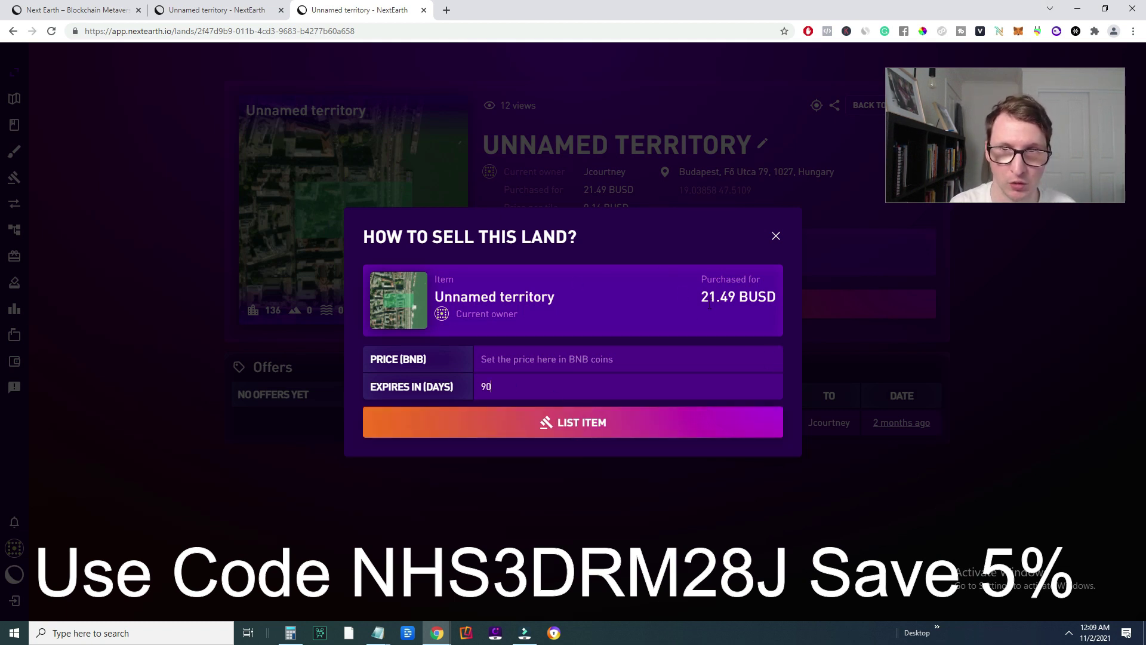
{"action": "left_click", "coordinate": [627, 358]}
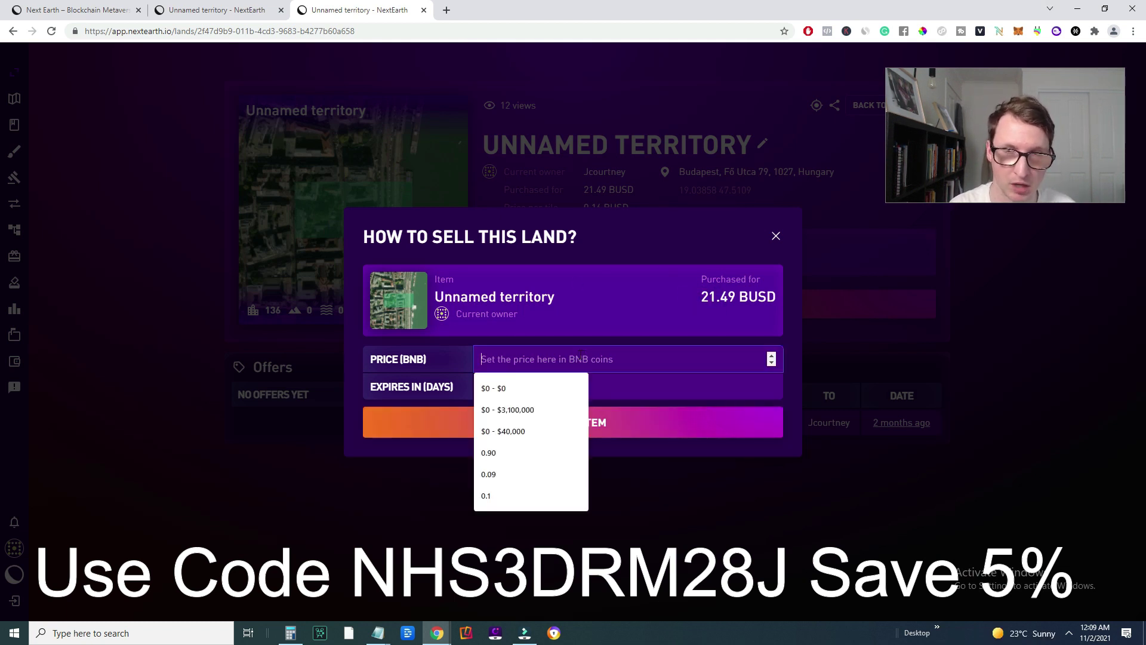
{"action": "type", "text": "48"}
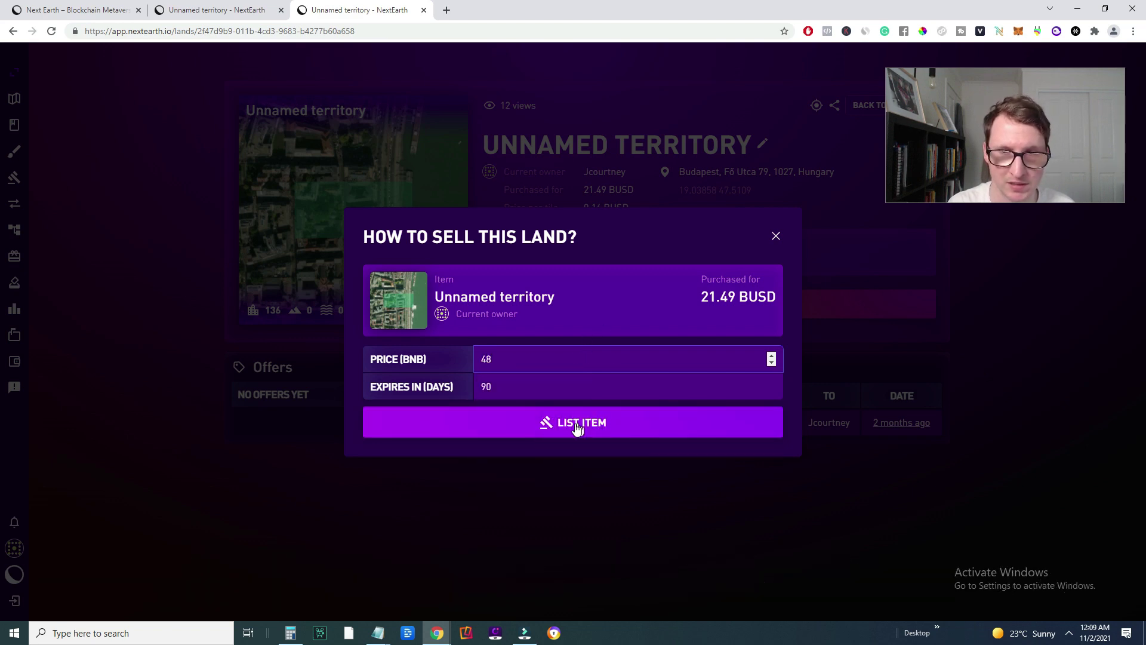
{"action": "left_click", "coordinate": [578, 428]}
{"action": "left_click", "coordinate": [329, 333]}
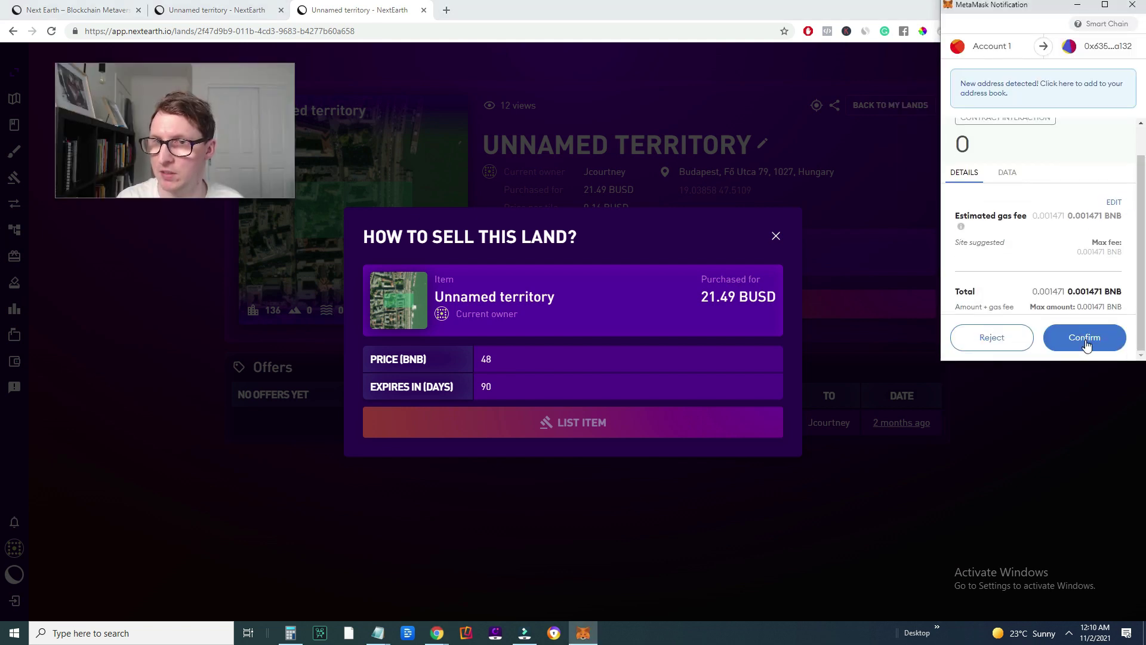
{"action": "left_click", "coordinate": [1074, 348]}
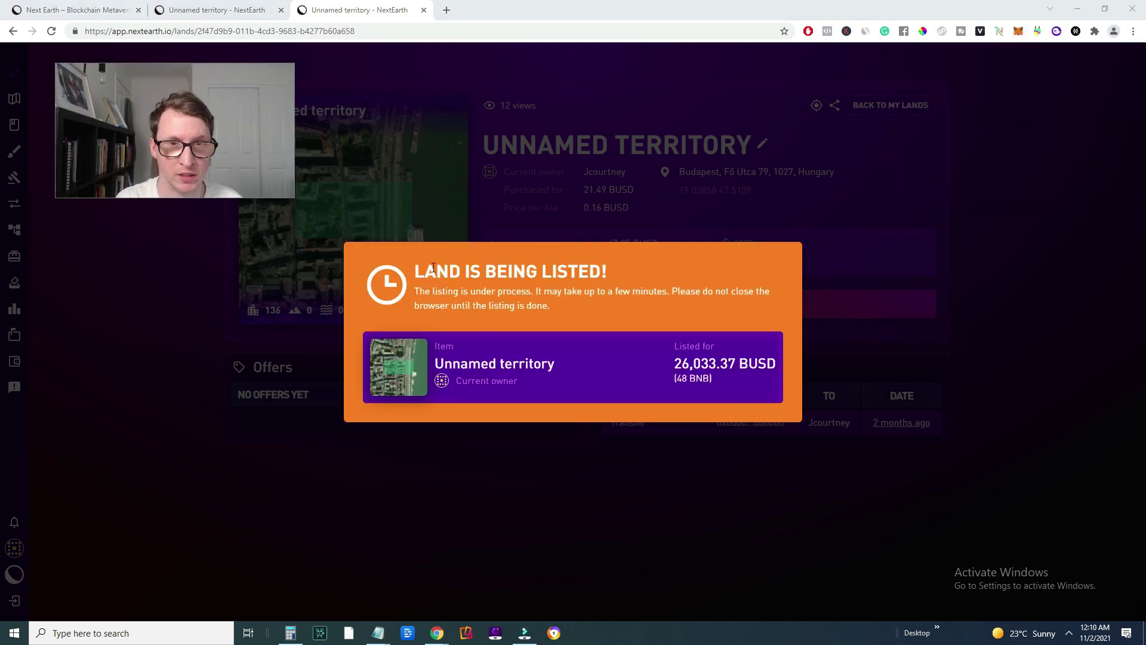
{"action": "left_click_drag", "start_coordinate": [415, 271], "coordinate": [624, 305]}
{"action": "left_click", "coordinate": [624, 302]}
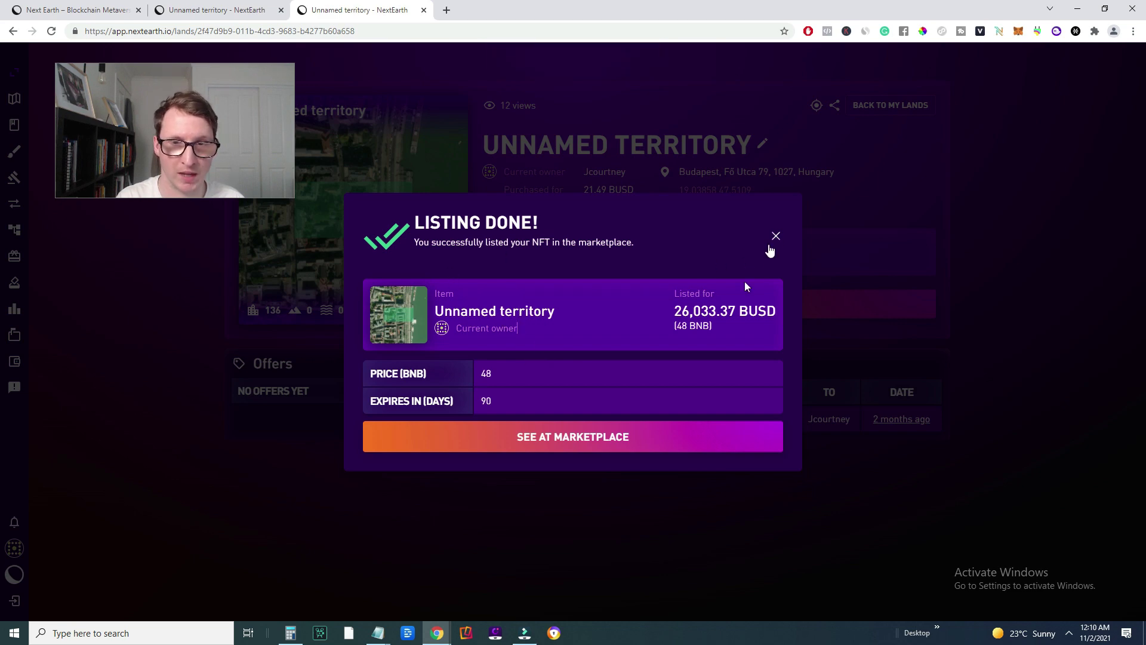
Browse the marketplace land listings, try the username search, then return to My Lands.
{"action": "left_click", "coordinate": [543, 436]}
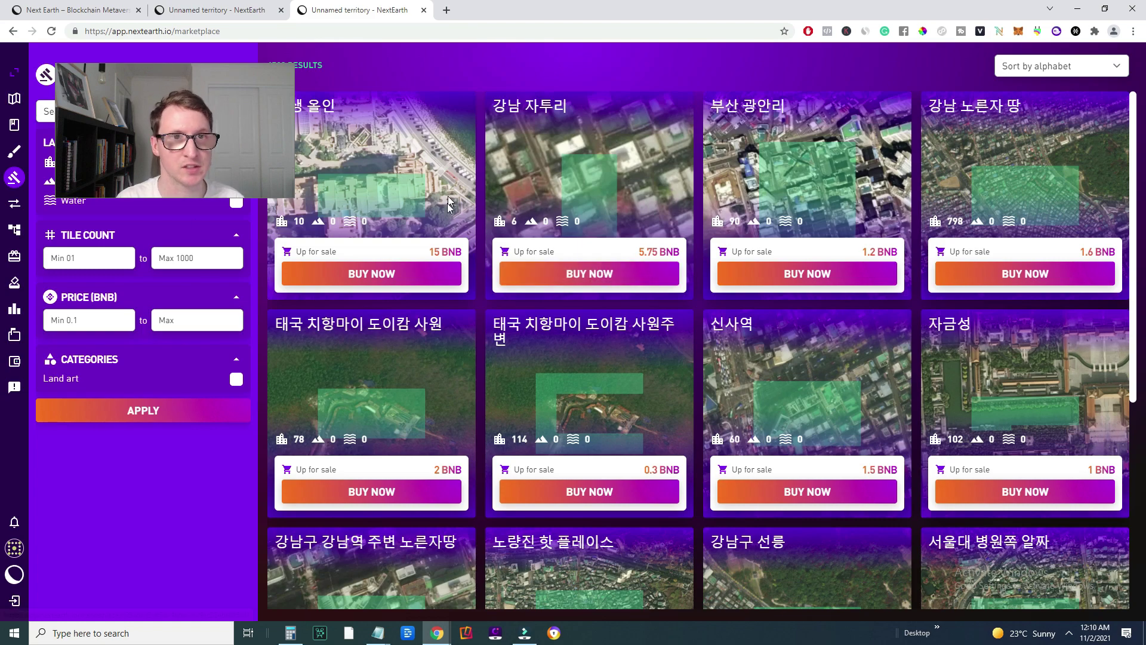
{"action": "scroll", "coordinate": [603, 463], "scroll_direction": "down", "scroll_amount": 3}
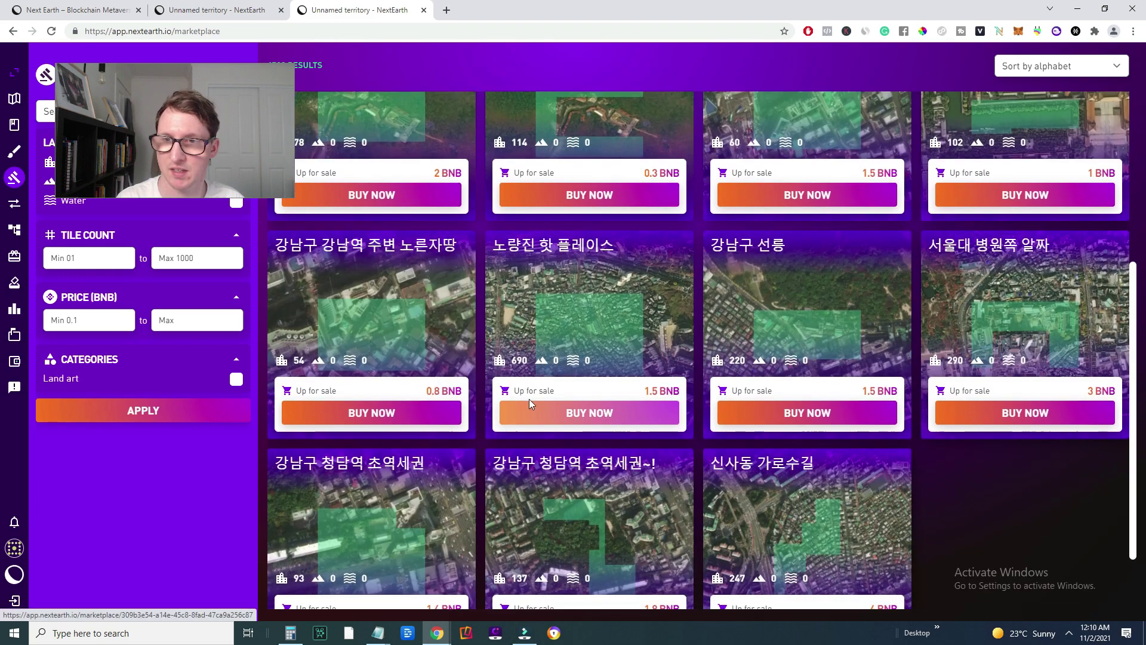
{"action": "scroll", "coordinate": [530, 399], "scroll_direction": "up", "scroll_amount": 1}
{"action": "scroll", "coordinate": [529, 398], "scroll_direction": "down", "scroll_amount": 1}
{"action": "scroll", "coordinate": [526, 393], "scroll_direction": "up", "scroll_amount": 1}
{"action": "scroll", "coordinate": [525, 345], "scroll_direction": "up", "scroll_amount": 2}
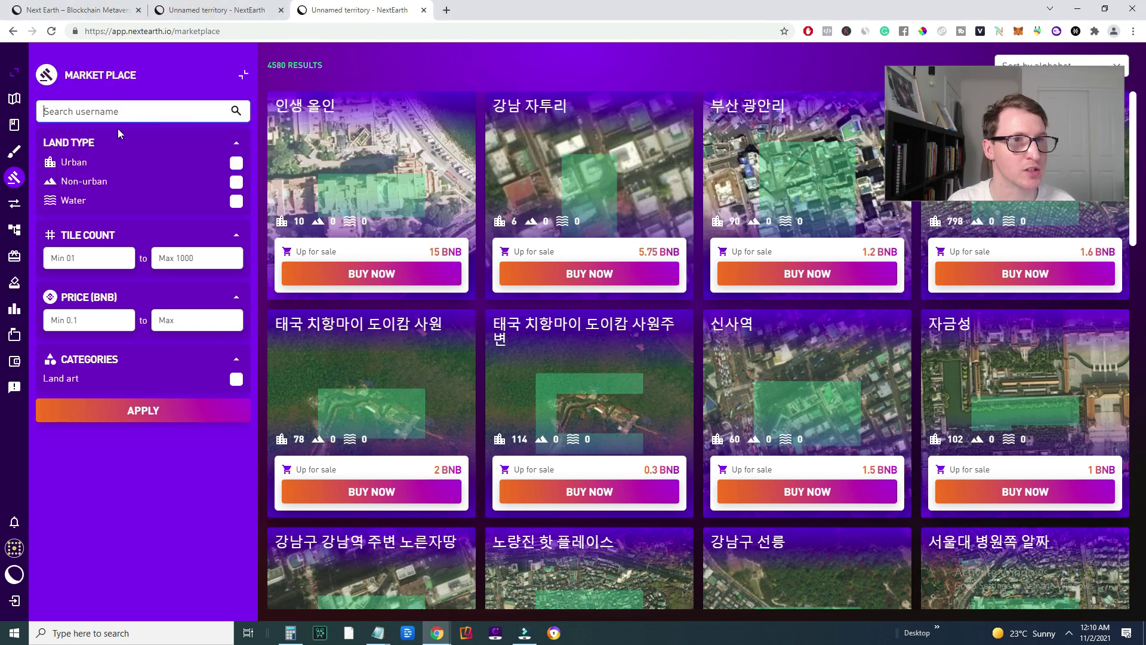
{"action": "left_click", "coordinate": [123, 108]}
{"action": "left_click", "coordinate": [169, 80]}
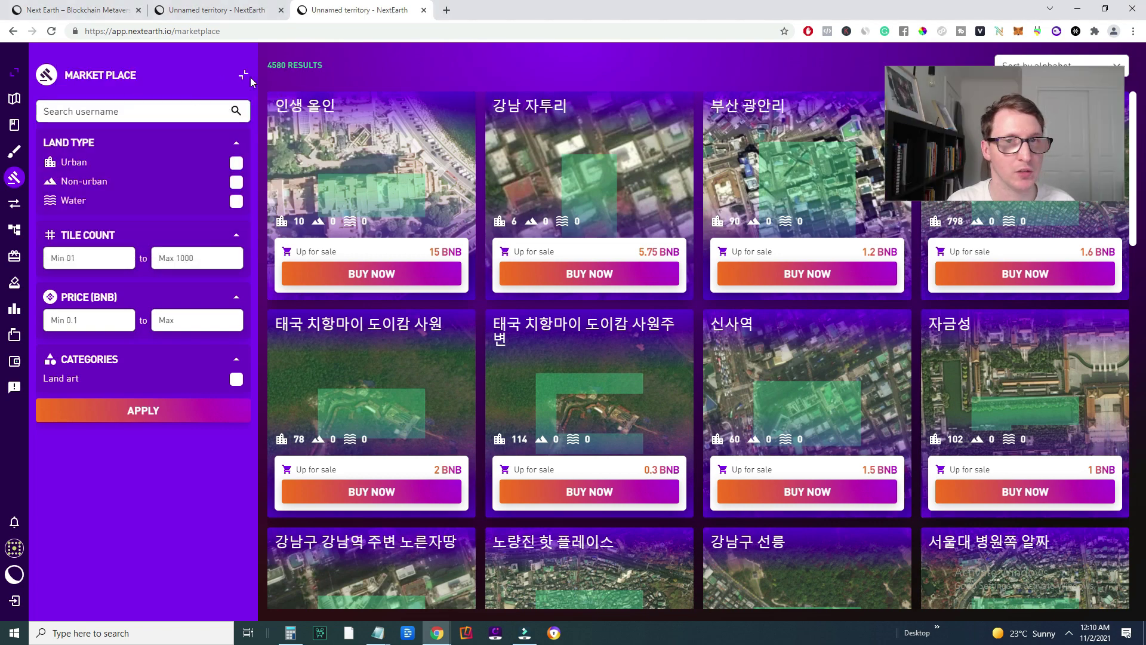
{"action": "left_click", "coordinate": [109, 104]}
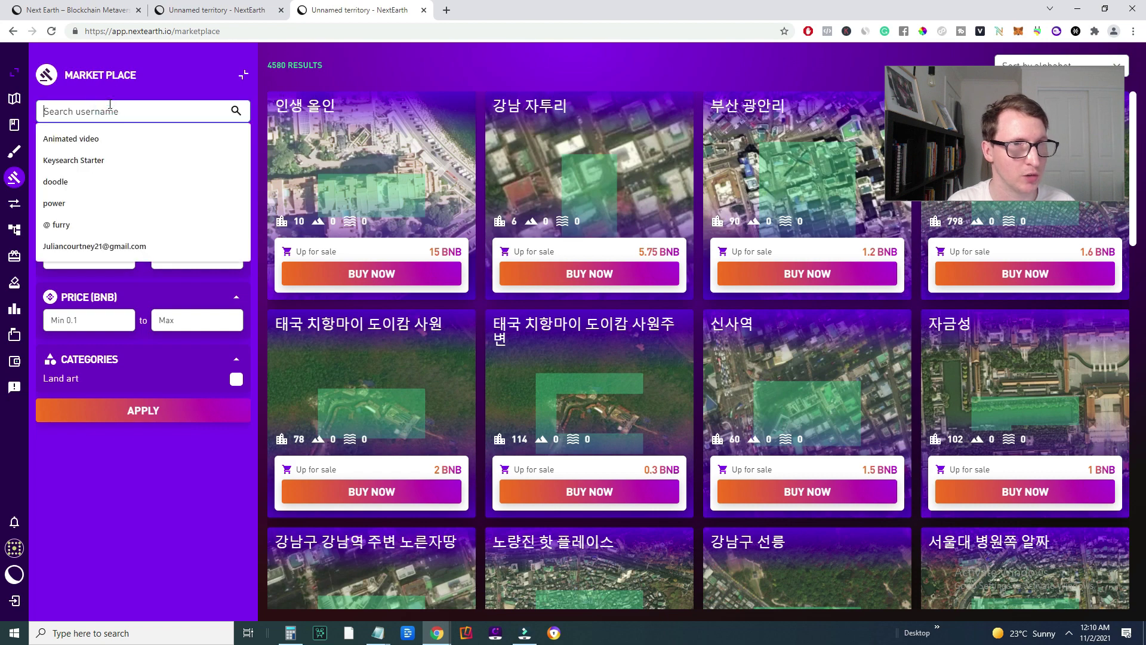
{"action": "left_click", "coordinate": [13, 125]}
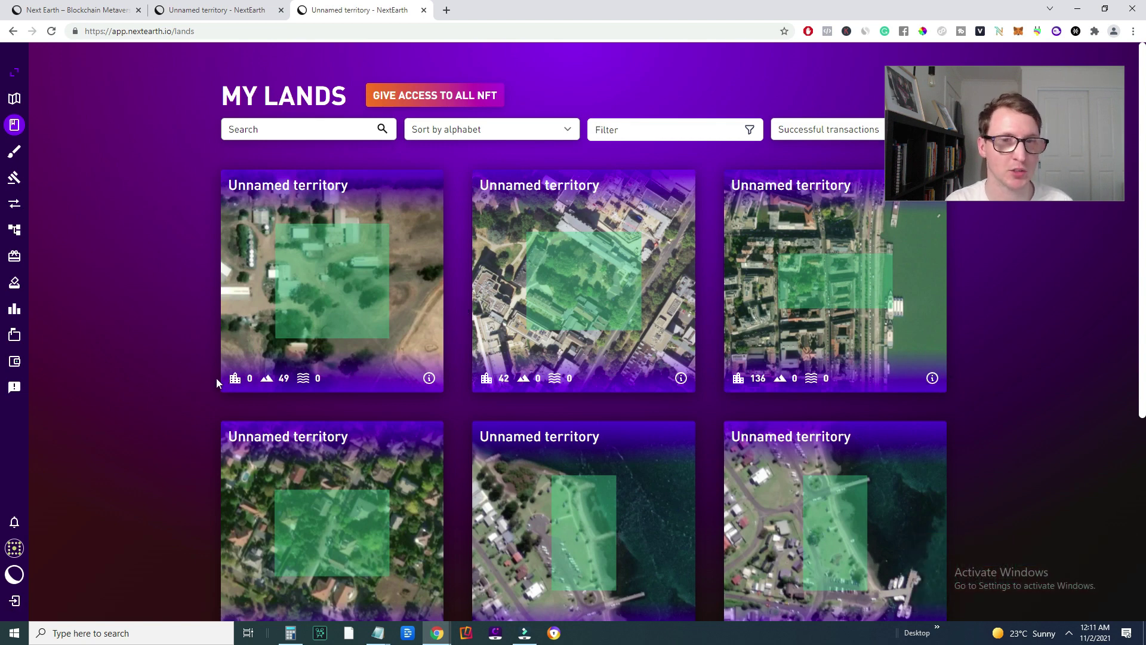
Open the land map and select the outlined 783-tile Budapest territory.
{"action": "left_click", "coordinate": [14, 100]}
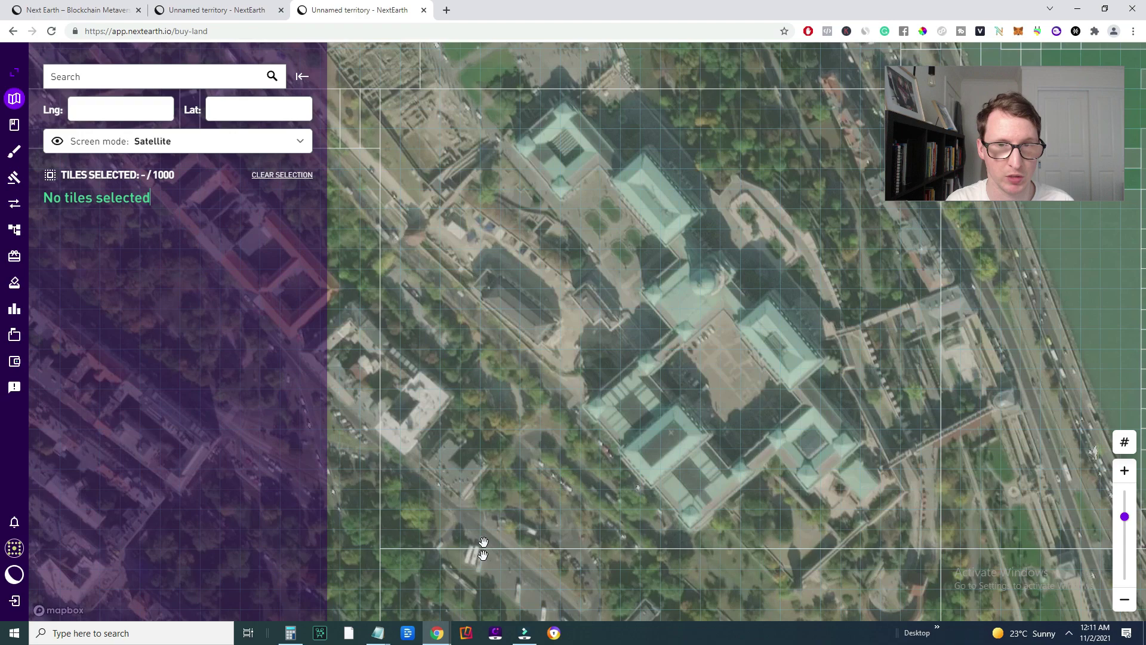
{"action": "mouse_move", "coordinate": [474, 549]}
{"action": "left_mouse_down"}
{"action": "mouse_move", "coordinate": [773, 467]}
{"action": "mouse_move", "coordinate": [670, 325]}
{"action": "left_mouse_up"}
{"action": "mouse_move", "coordinate": [630, 289]}
{"action": "left_mouse_down"}
{"action": "mouse_move", "coordinate": [626, 326]}
{"action": "mouse_move", "coordinate": [509, 360]}
{"action": "mouse_move", "coordinate": [714, 433]}
{"action": "mouse_move", "coordinate": [559, 351]}
{"action": "mouse_move", "coordinate": [711, 123]}
{"action": "left_mouse_up"}
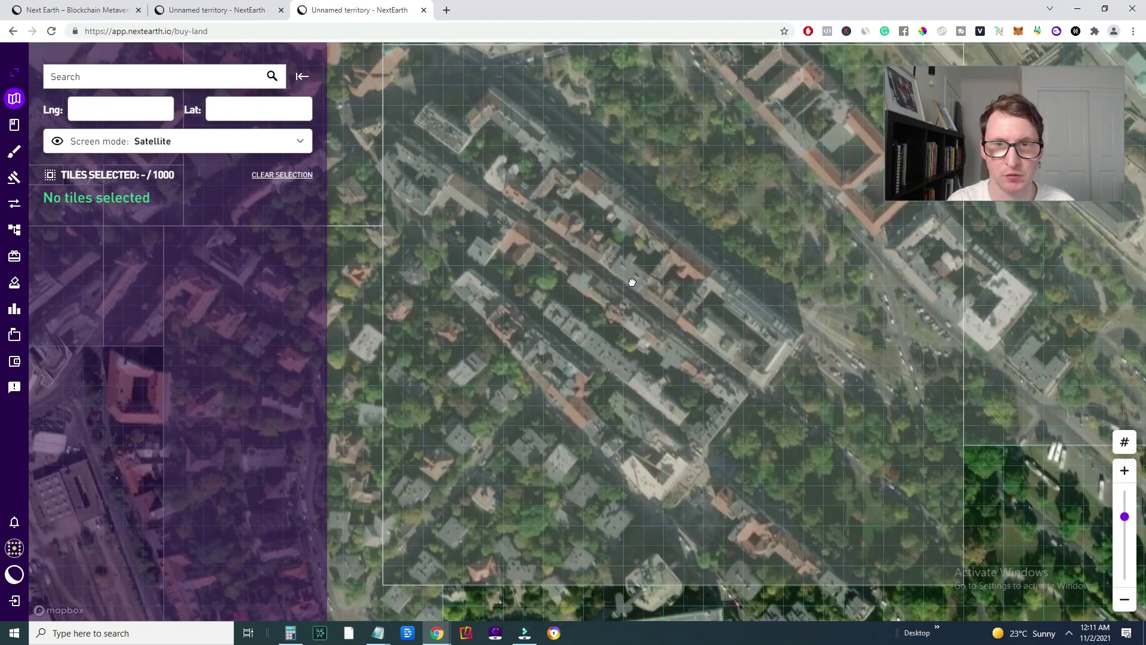
{"action": "left_click", "coordinate": [631, 283]}
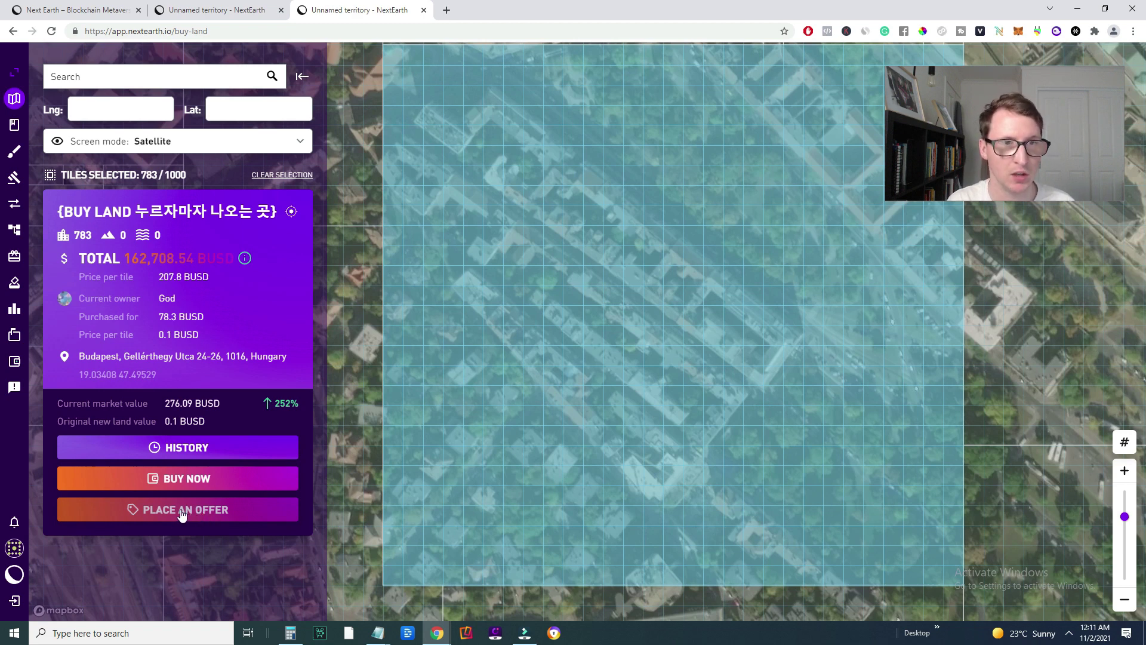
Try placing an offer on the 783-tile territory, then view the roundabout and river area.
{"action": "left_click_drag", "start_coordinate": [810, 464], "coordinate": [468, 374]}
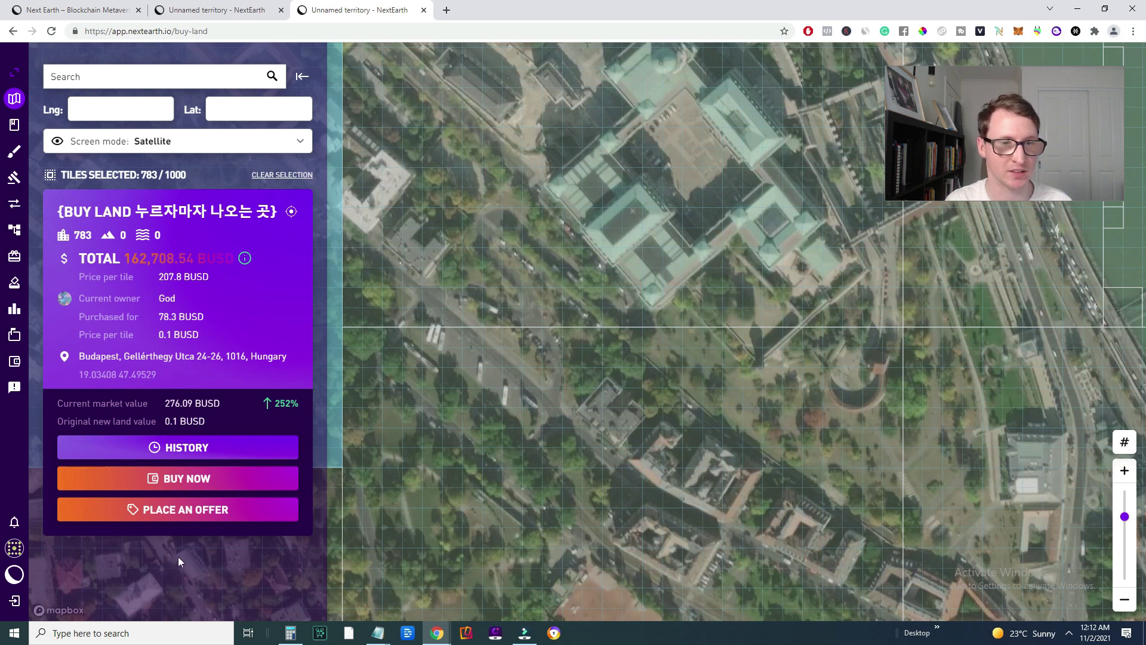
{"action": "left_click", "coordinate": [194, 515]}
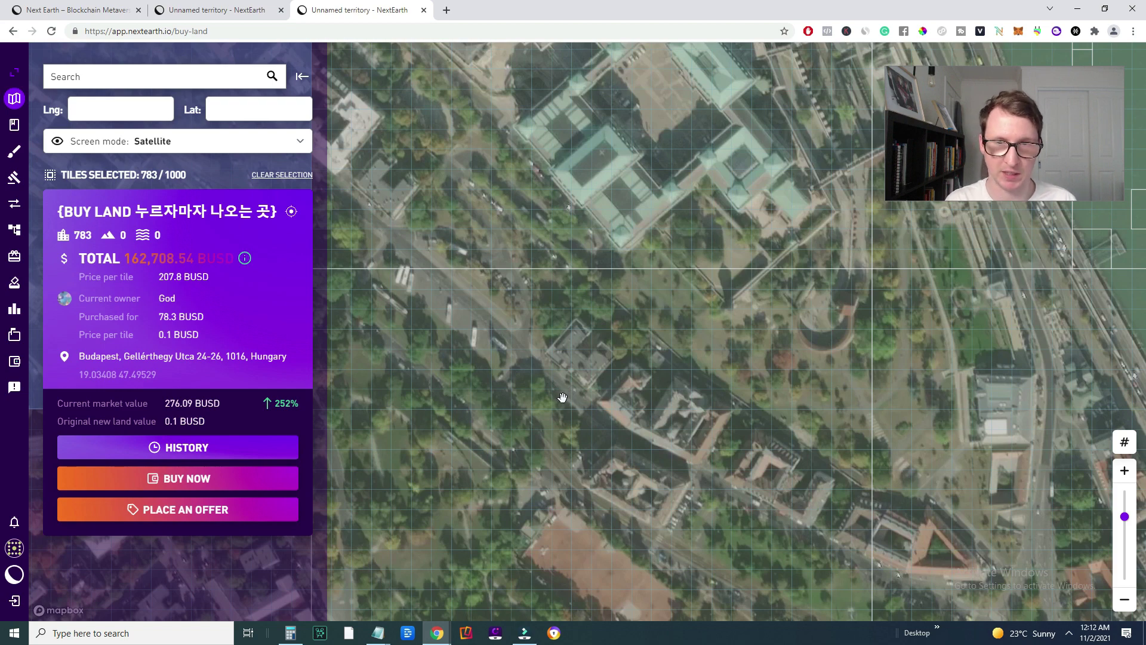
{"action": "scroll", "coordinate": [618, 296], "scroll_direction": "up", "scroll_amount": 3}
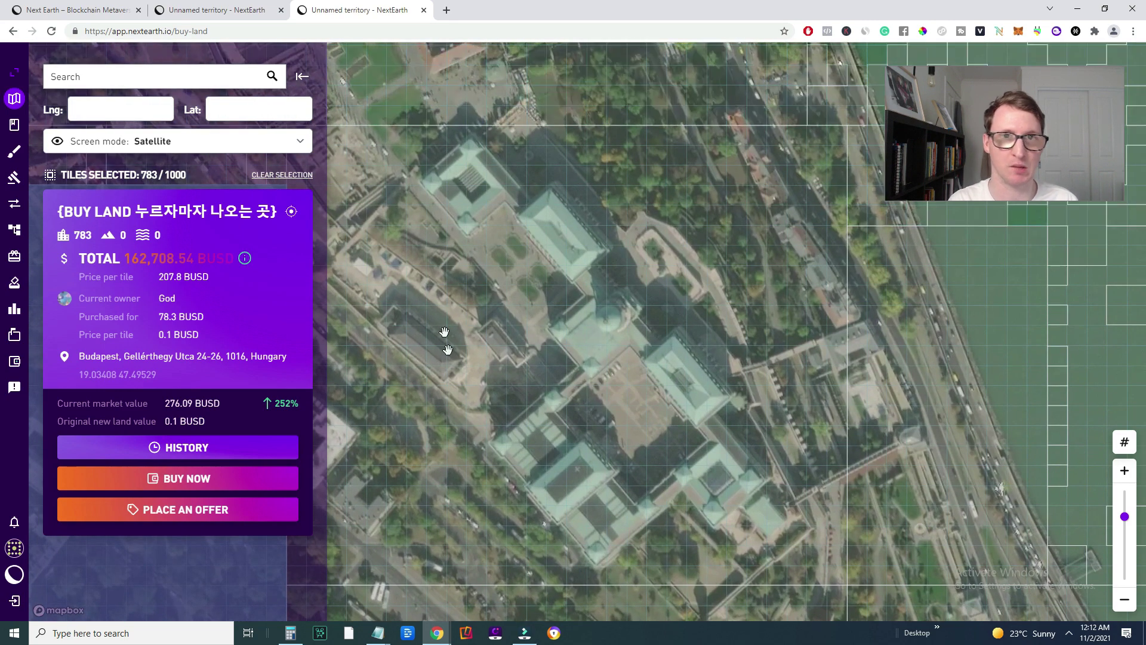
{"action": "left_click_drag", "start_coordinate": [538, 395], "coordinate": [582, 439]}
Try picking a single tile, which is reserved, then move to a diagonal street grid.
{"action": "left_click", "coordinate": [591, 296]}
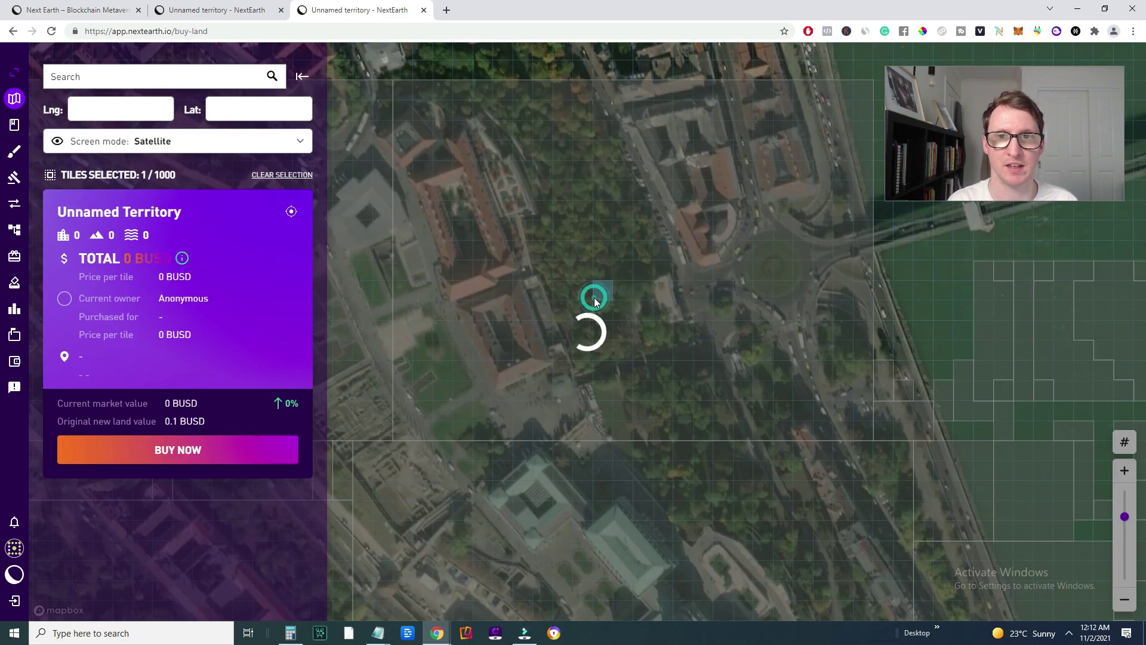
{"action": "left_click_drag", "start_coordinate": [585, 297], "coordinate": [604, 297]}
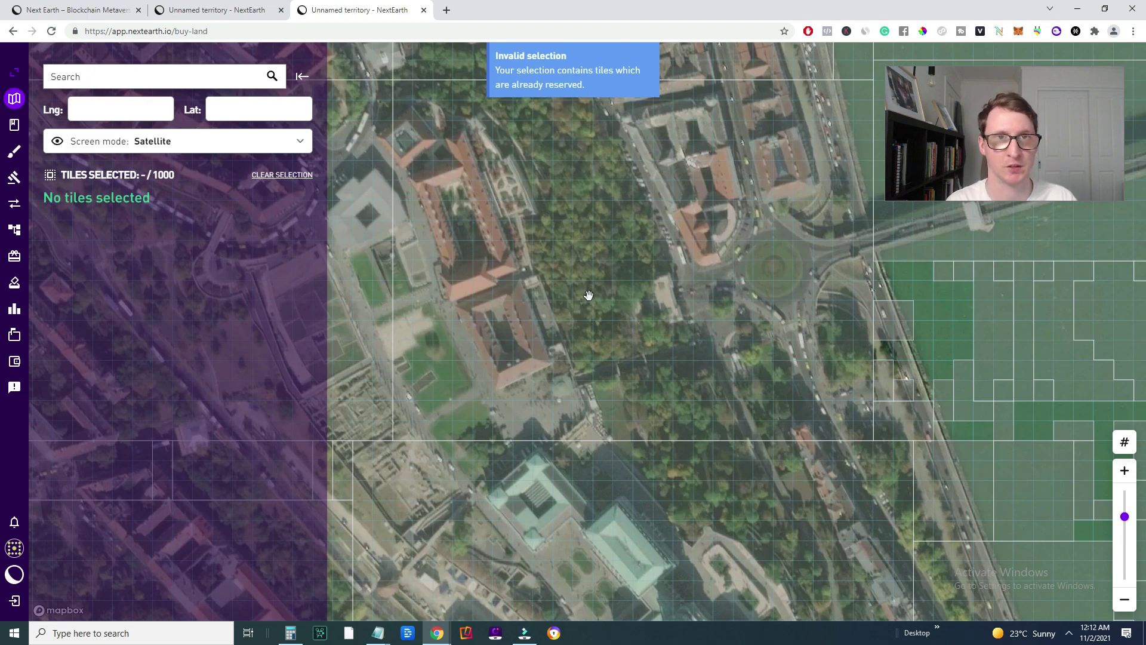
{"action": "mouse_move", "coordinate": [573, 315]}
{"action": "left_mouse_down"}
{"action": "mouse_move", "coordinate": [177, 498]}
{"action": "mouse_move", "coordinate": [493, 418]}
{"action": "mouse_move", "coordinate": [400, 455]}
{"action": "mouse_move", "coordinate": [441, 371]}
{"action": "mouse_move", "coordinate": [448, 415]}
{"action": "mouse_move", "coordinate": [498, 412]}
{"action": "left_mouse_up"}
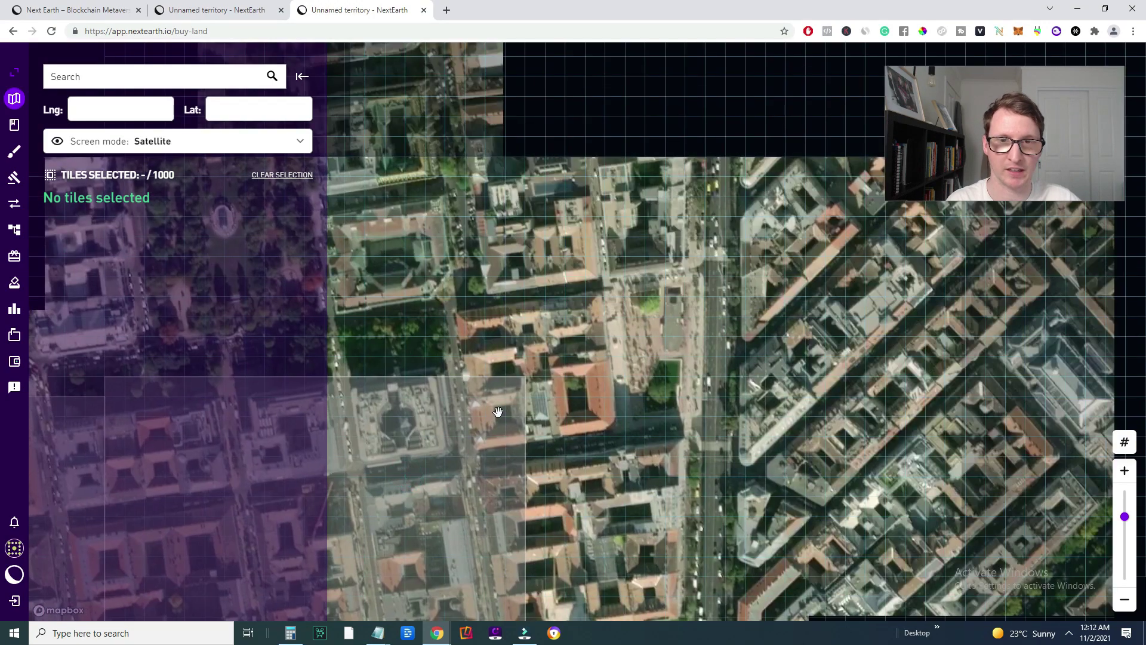
{"action": "mouse_move", "coordinate": [875, 213]}
{"action": "left_mouse_down"}
{"action": "mouse_move", "coordinate": [711, 273]}
{"action": "mouse_move", "coordinate": [882, 340]}
{"action": "left_mouse_up"}
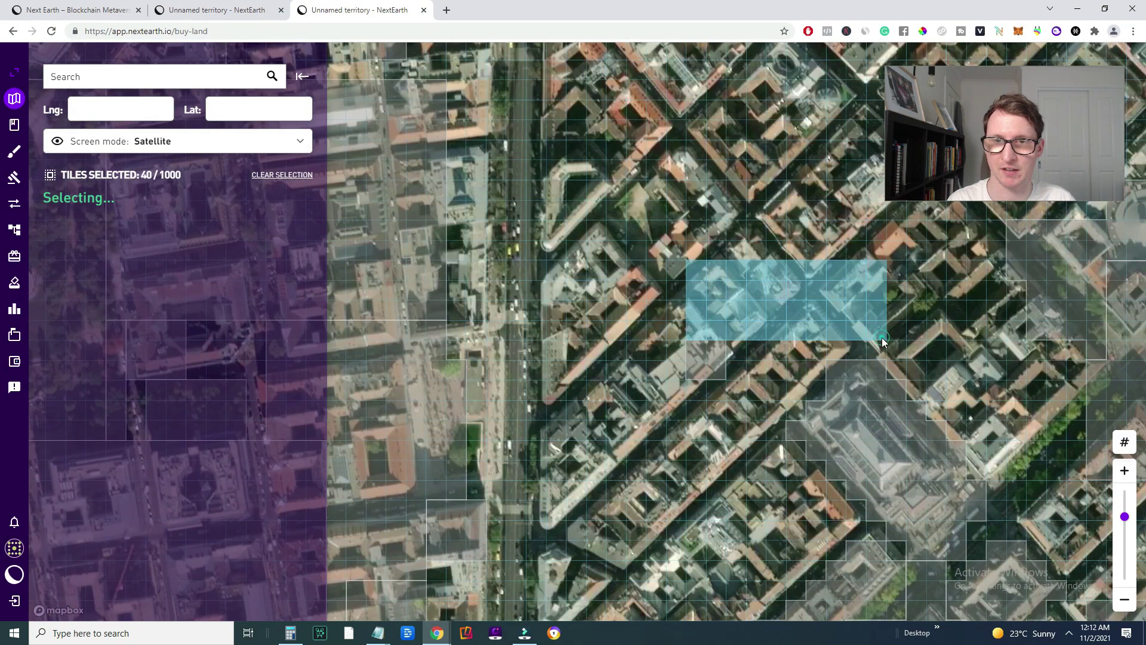